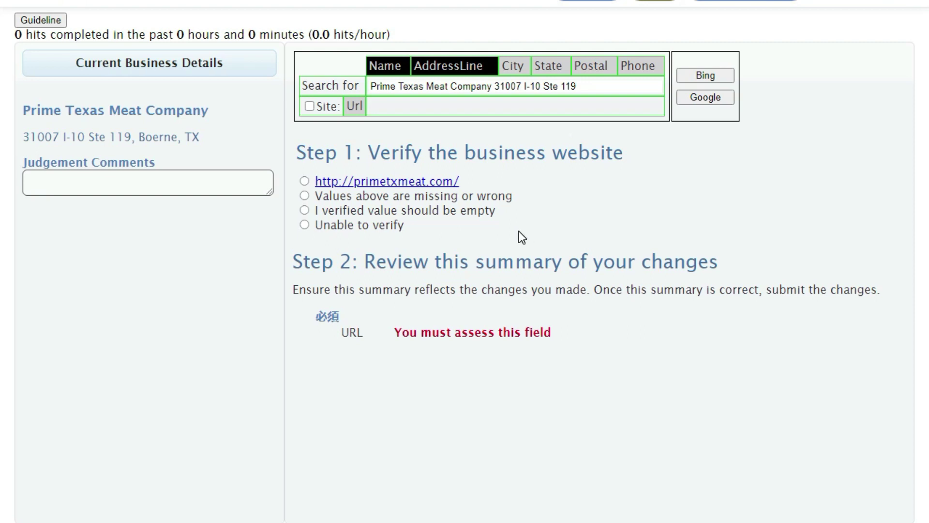
Step: Select the Prime Texas Meat Company name and address, then clear the selection
{"action": "left_click_drag", "start_coordinate": [23, 104], "coordinate": [210, 128]}
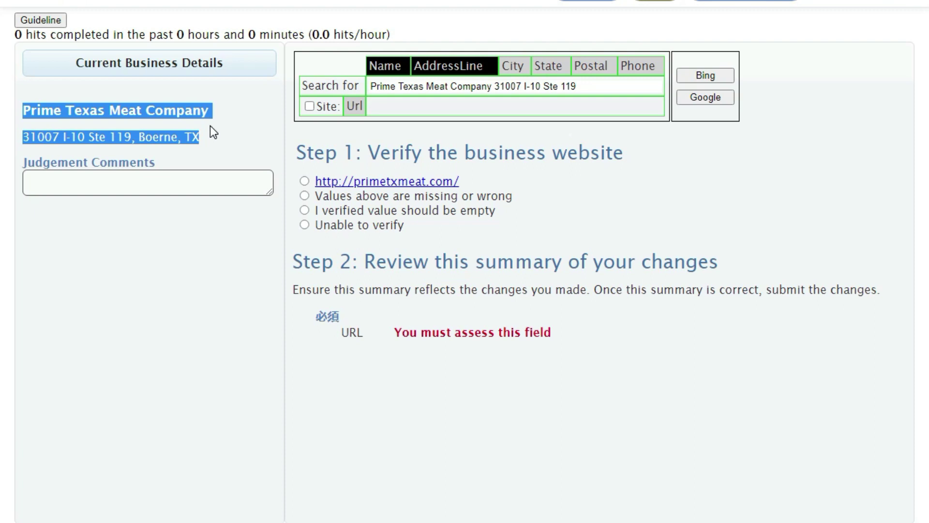
{"action": "left_click", "coordinate": [211, 126]}
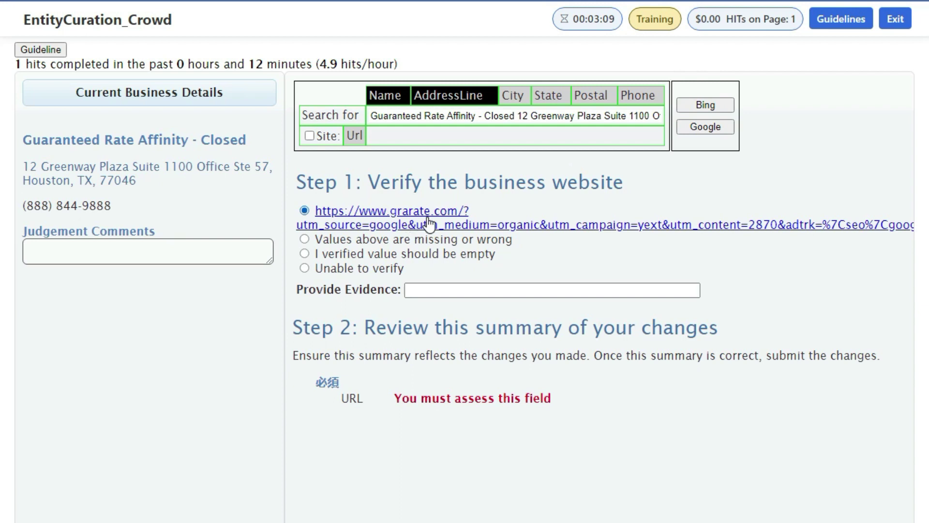
{"action": "left_click_drag", "start_coordinate": [18, 137], "coordinate": [173, 181]}
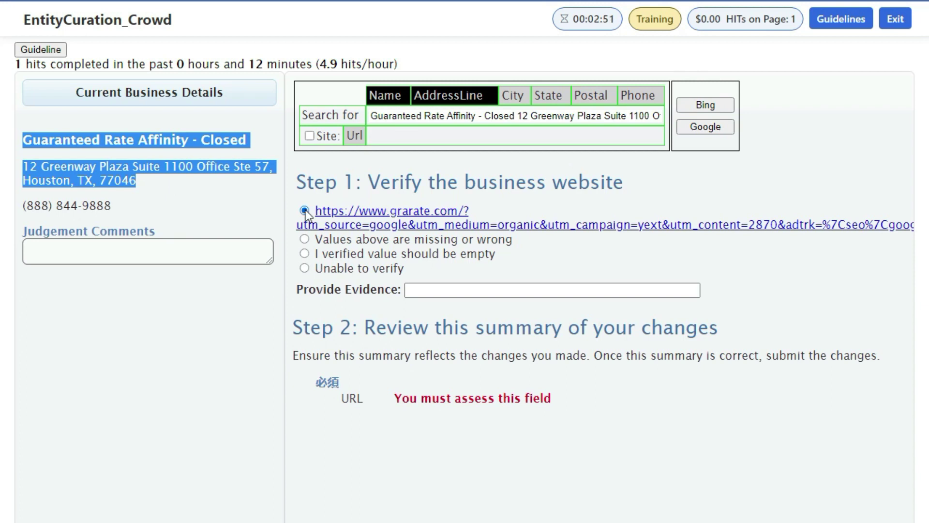
{"action": "left_click_drag", "start_coordinate": [312, 212], "coordinate": [913, 225]}
{"action": "scroll", "coordinate": [600, 242], "scroll_direction": "left", "scroll_amount": 3}
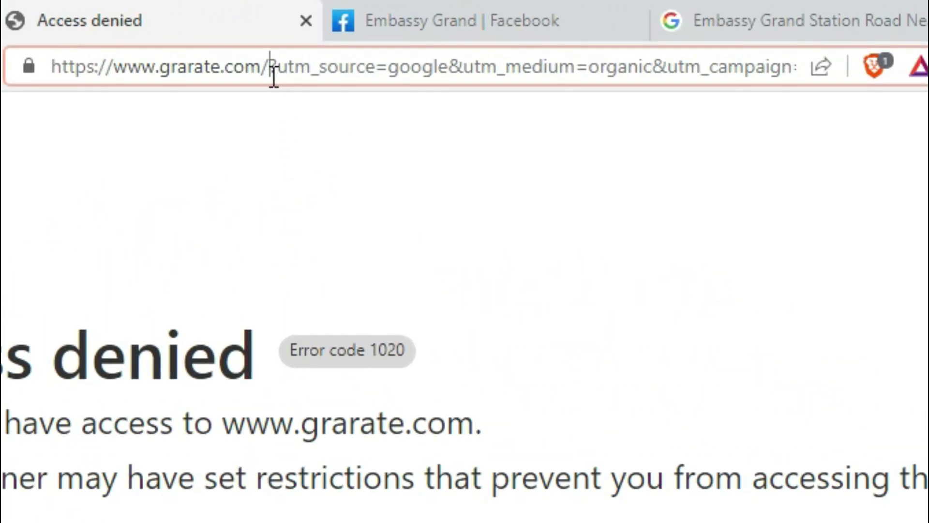
{"action": "left_click_drag", "start_coordinate": [270, 66], "coordinate": [593, 67]}
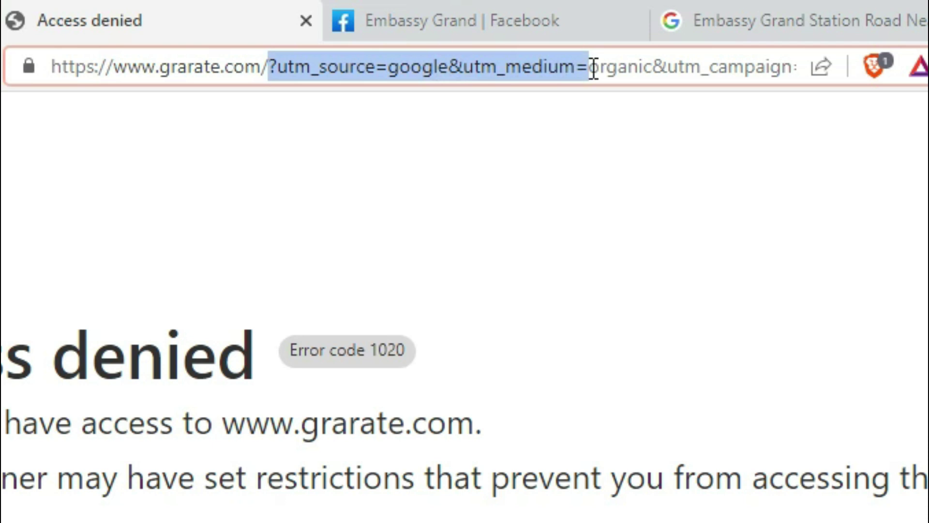
{"action": "left_click_drag", "start_coordinate": [593, 67], "coordinate": [874, 66]}
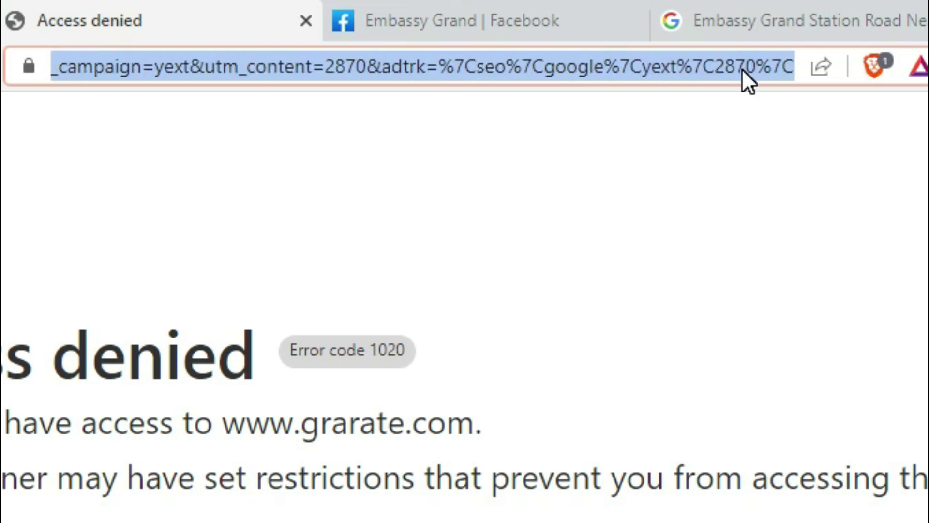
{"action": "key", "text": "BackSpace"}
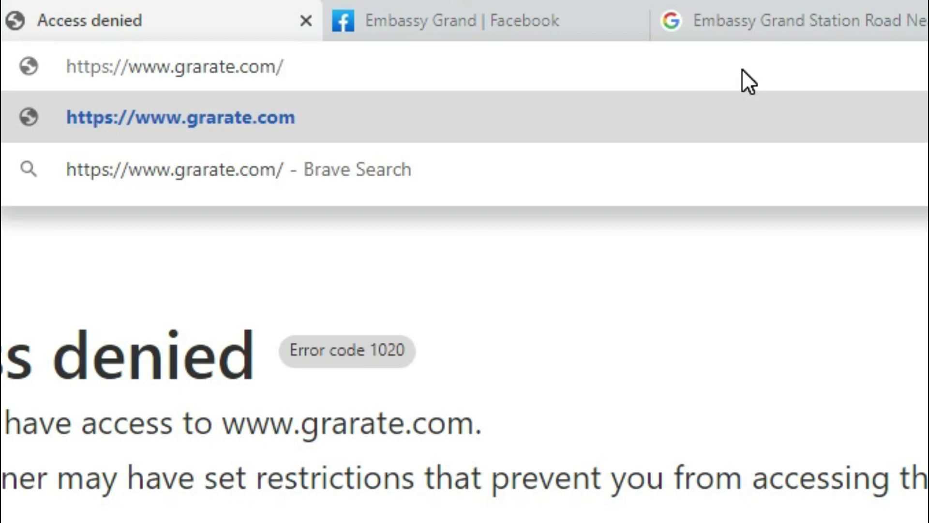
{"action": "key", "text": "ctrl+a"}
{"action": "key", "text": "ctrl+c"}
{"action": "key", "text": "alt+Tab"}
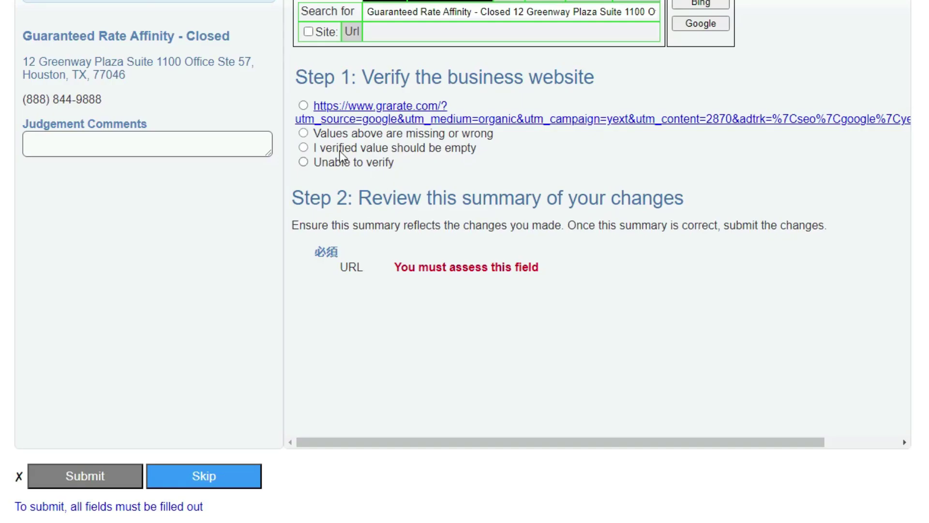
{"action": "left_click", "coordinate": [346, 136]}
{"action": "left_click", "coordinate": [431, 183]}
{"action": "key", "text": "ctrl+v"}
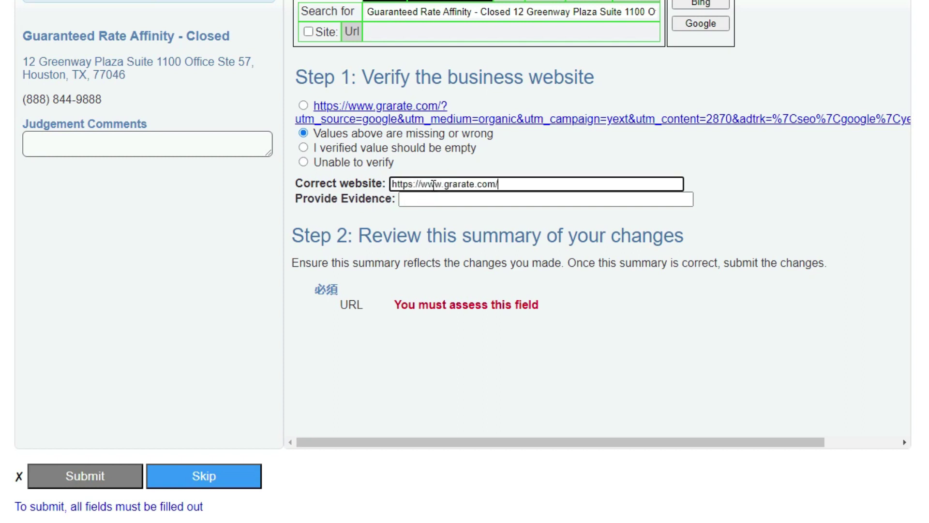
{"action": "left_click", "coordinate": [430, 202]}
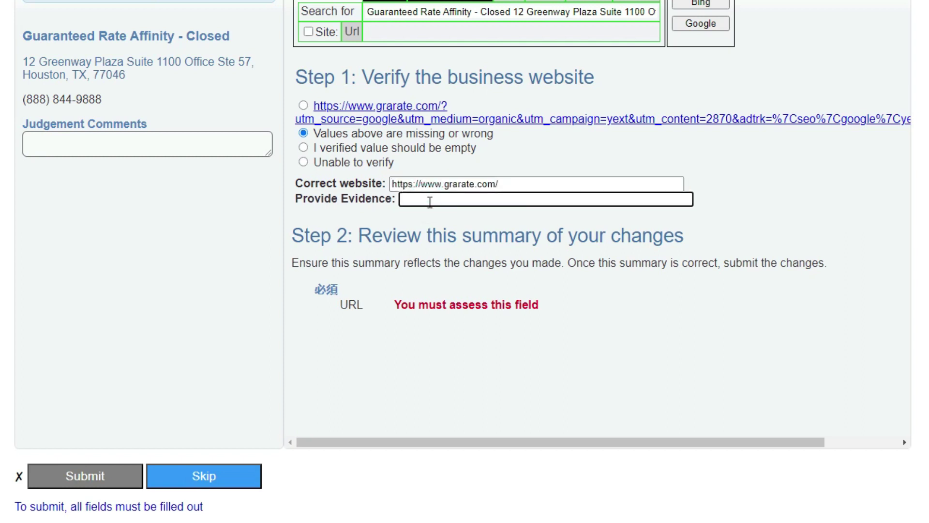
{"action": "key", "text": "ctrl+v"}
{"action": "left_click", "coordinate": [297, 186]}
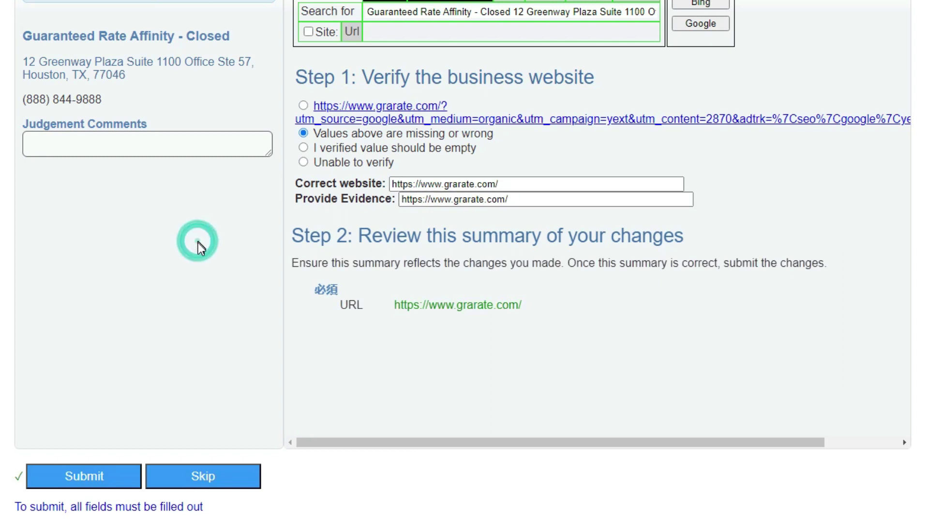
{"action": "left_click", "coordinate": [111, 477]}
{"action": "left_click", "coordinate": [725, 162]}
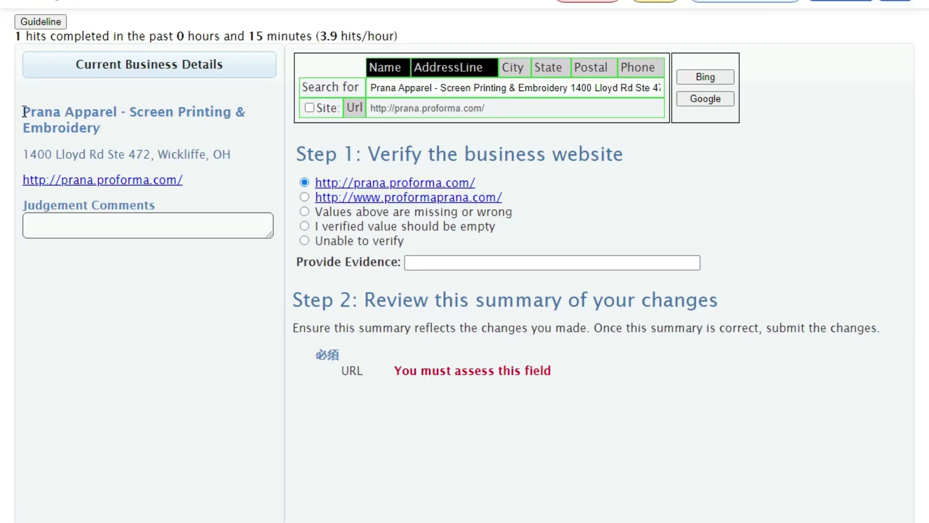
{"action": "left_click_drag", "start_coordinate": [21, 112], "coordinate": [238, 155]}
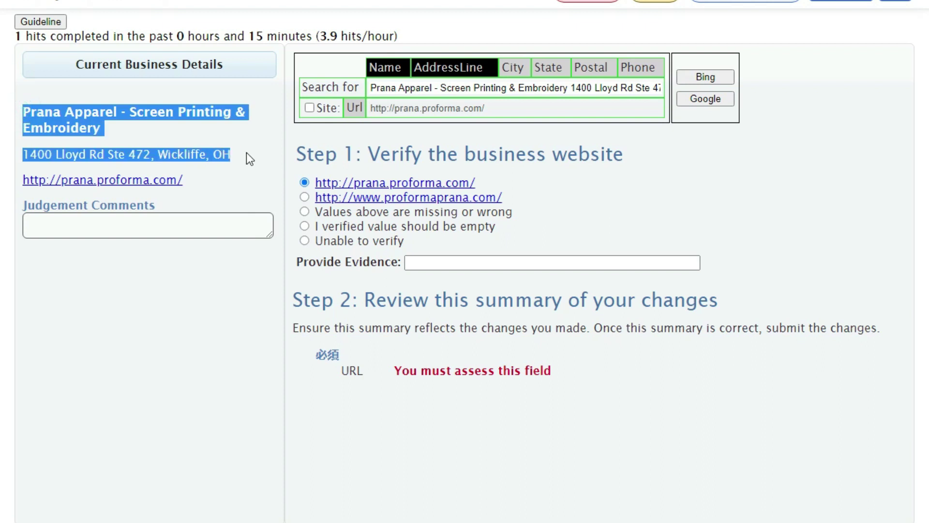
{"action": "left_click", "coordinate": [304, 198]}
{"action": "left_click_drag", "start_coordinate": [304, 199], "coordinate": [503, 197]}
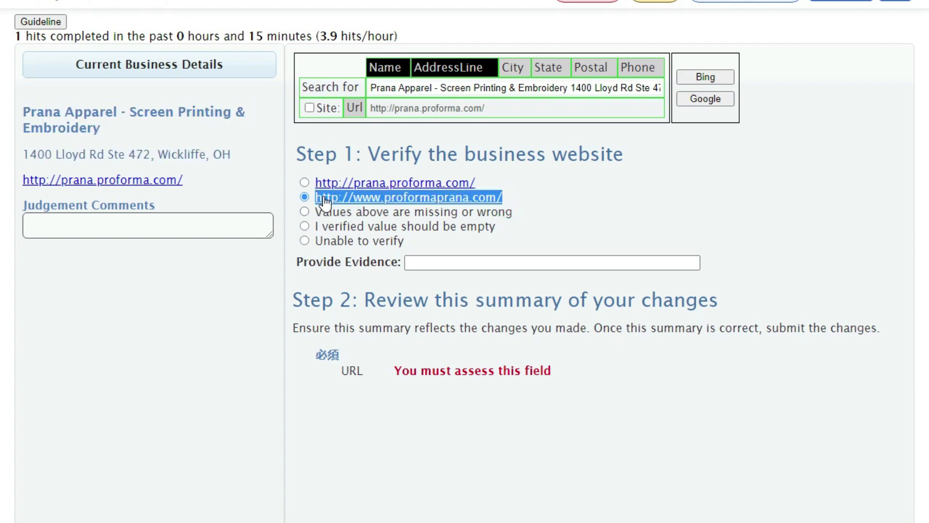
Step: Load the proformaprana.com link in a new tab and confirm it redirects to prana.proforma.com
{"action": "right_click", "coordinate": [323, 197]}
{"action": "left_click", "coordinate": [383, 338]}
{"action": "key", "text": "ctrl+t"}
{"action": "right_click", "coordinate": [312, 44]}
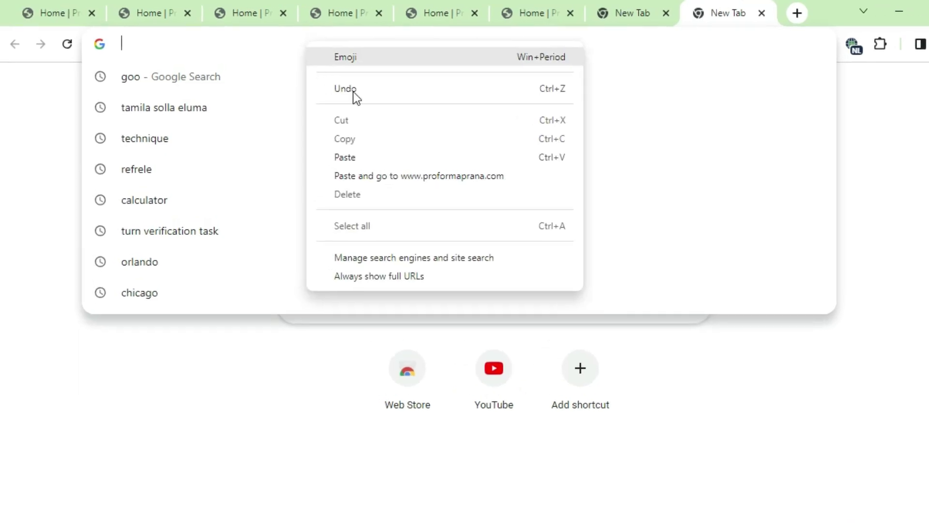
{"action": "left_click", "coordinate": [438, 189]}
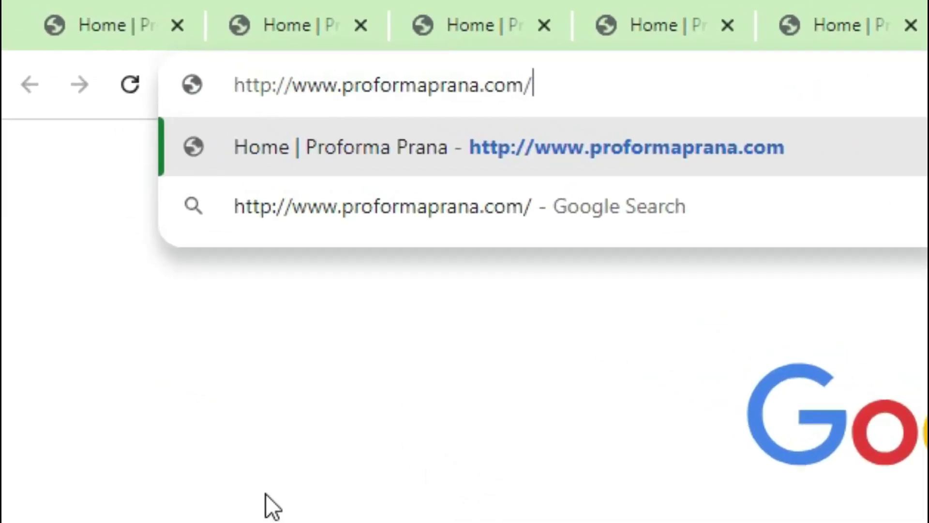
{"action": "left_click_drag", "start_coordinate": [573, 81], "coordinate": [235, 76]}
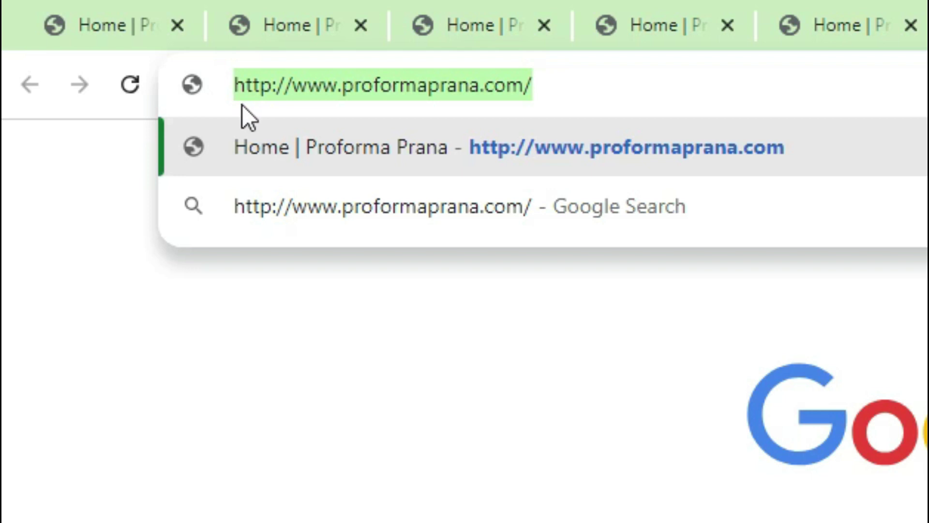
{"action": "key", "text": "Return"}
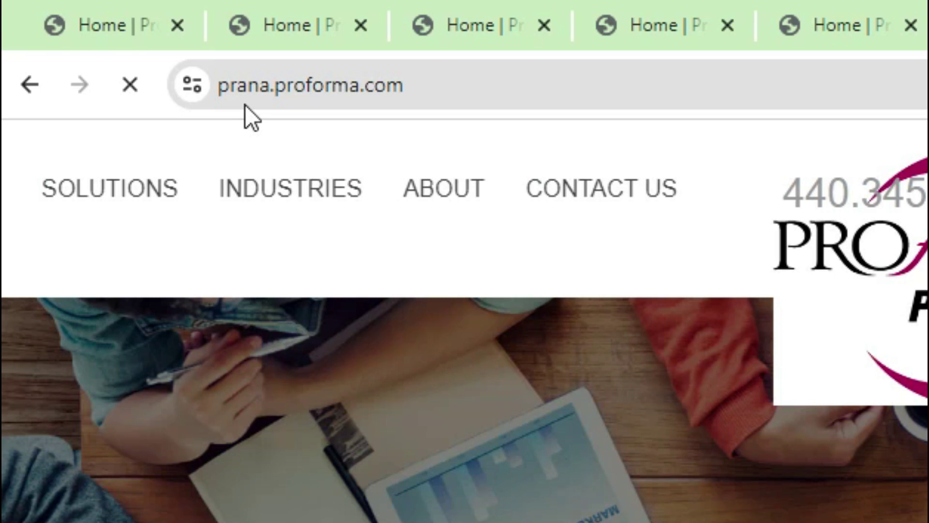
{"action": "left_click_drag", "start_coordinate": [454, 88], "coordinate": [224, 104]}
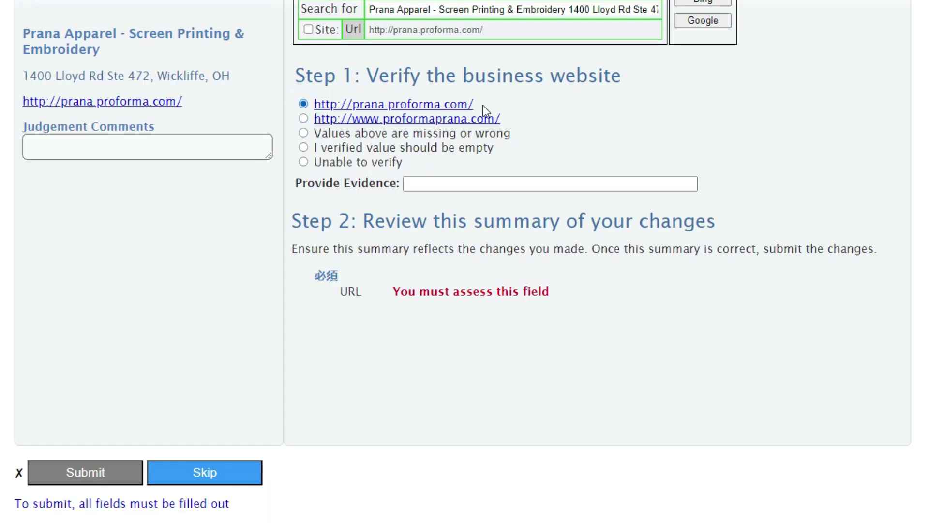
{"action": "left_click_drag", "start_coordinate": [476, 116], "coordinate": [319, 117]}
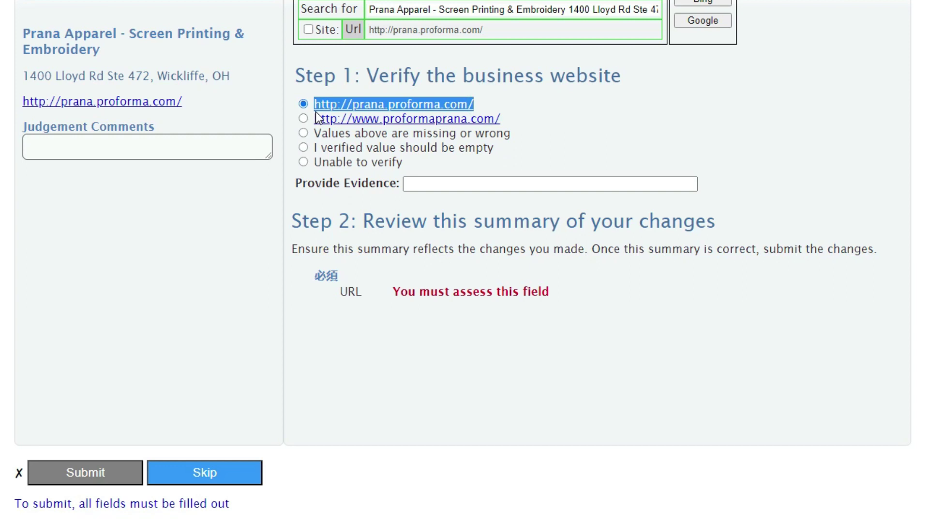
{"action": "left_click", "coordinate": [629, 114]}
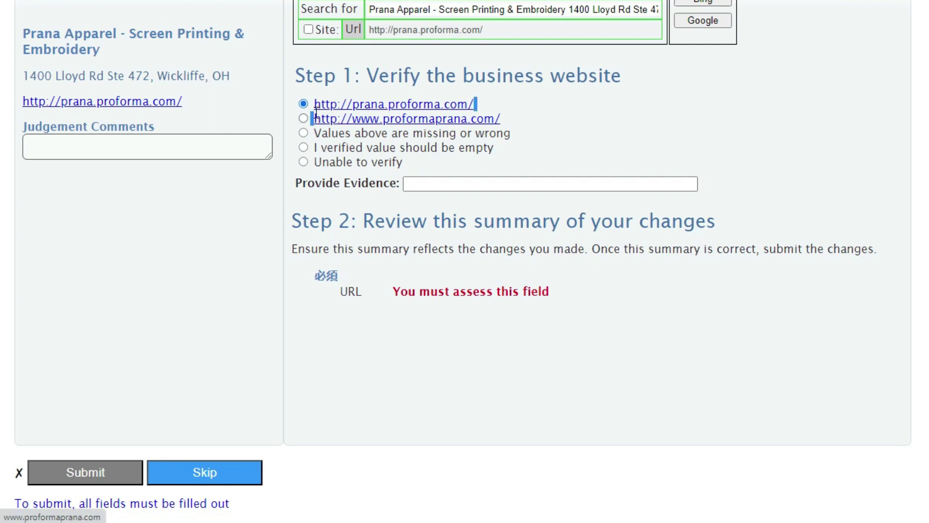
{"action": "left_click_drag", "start_coordinate": [474, 104], "coordinate": [315, 104]}
{"action": "right_click", "coordinate": [317, 103]}
{"action": "left_click", "coordinate": [371, 243]}
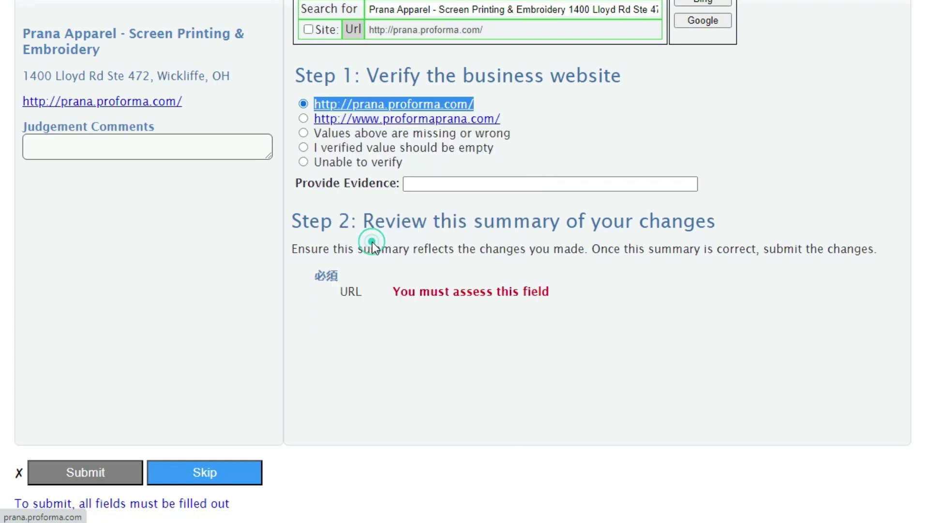
{"action": "key", "text": "alt+Tab"}
{"action": "key", "text": "ctrl+v"}
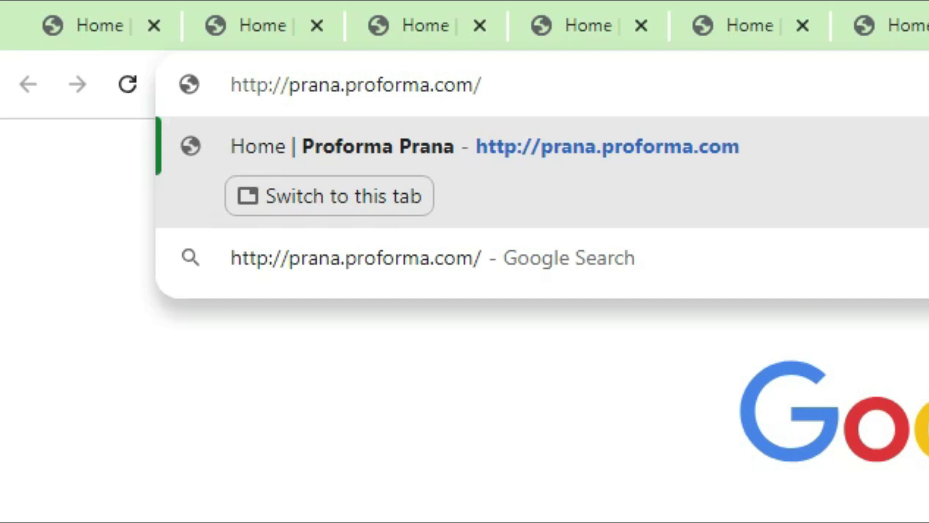
Step: Load the https version of prana.proforma.com and copy its address
{"action": "type", "text": "s"}
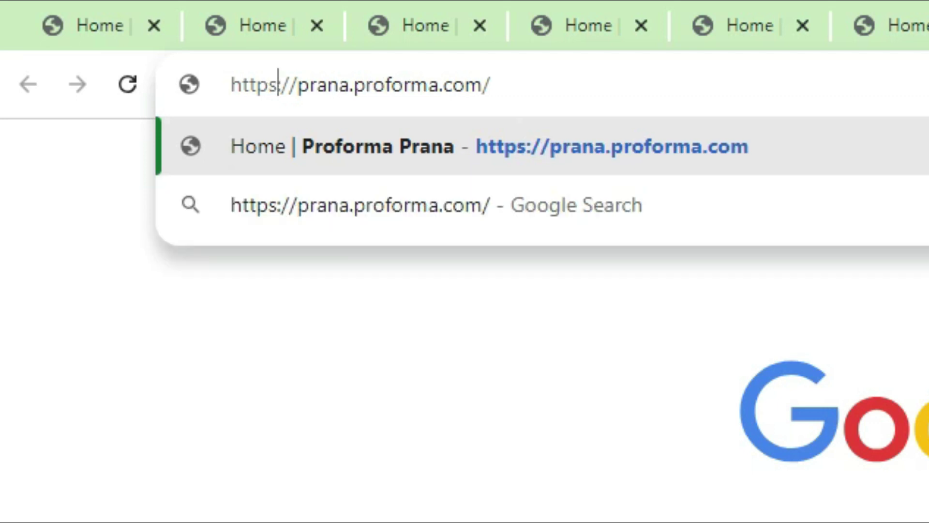
{"action": "key", "text": "Return"}
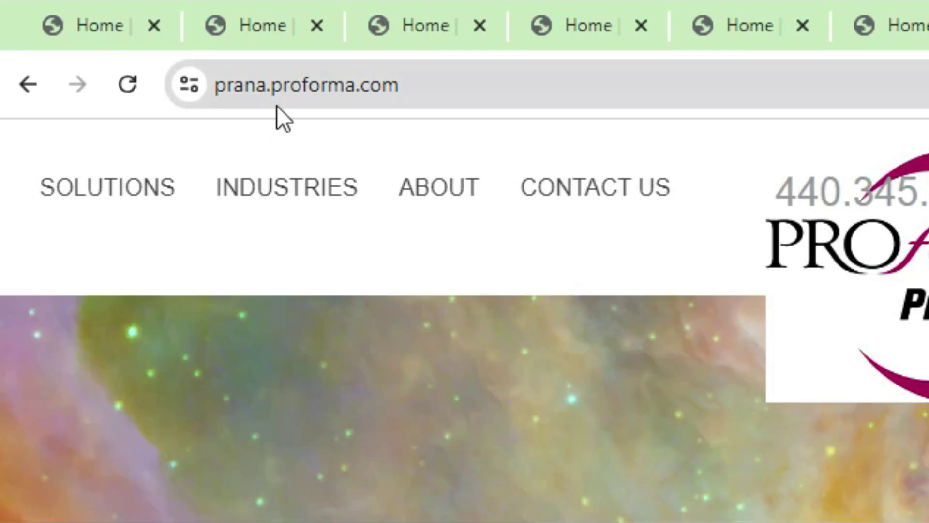
{"action": "left_click", "coordinate": [309, 82]}
{"action": "right_click", "coordinate": [310, 82]}
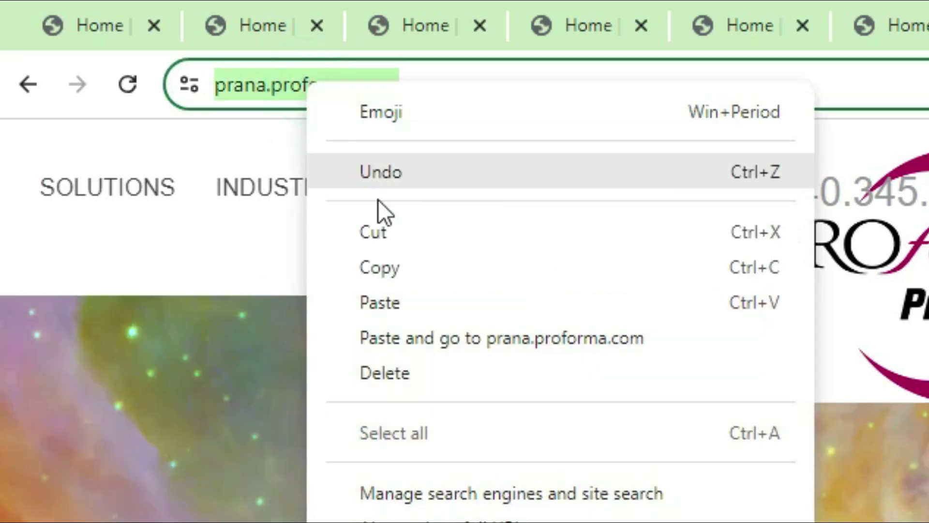
{"action": "left_click", "coordinate": [400, 272]}
Step: Paste the secure prana.proforma.com address into Correct website and Provide Evidence
{"action": "key", "text": "alt+Tab"}
{"action": "left_click", "coordinate": [459, 184]}
{"action": "key", "text": "ctrl+v"}
{"action": "left_click", "coordinate": [470, 199]}
{"action": "key", "text": "ctrl+v"}
{"action": "left_click", "coordinate": [463, 223]}
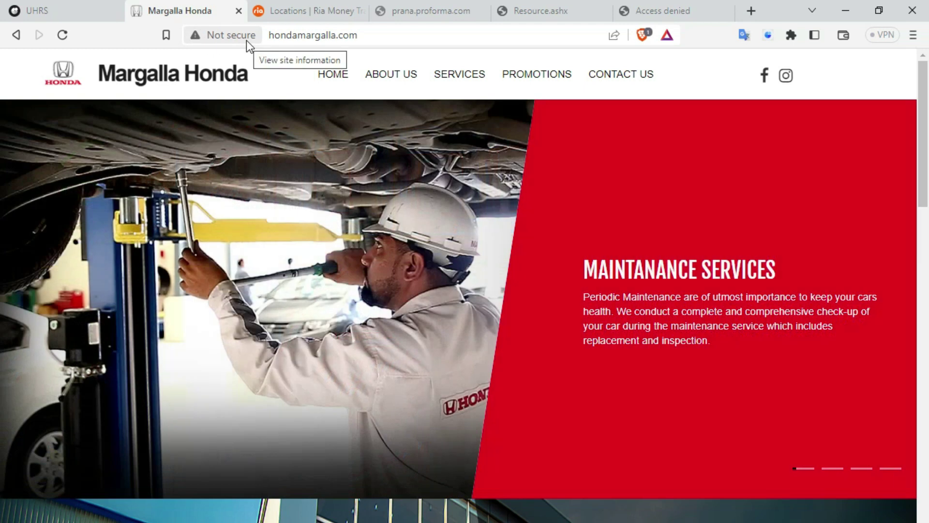
{"action": "left_click", "coordinate": [271, 34]}
{"action": "key", "text": "Home"}
{"action": "type", "text": "htt"}
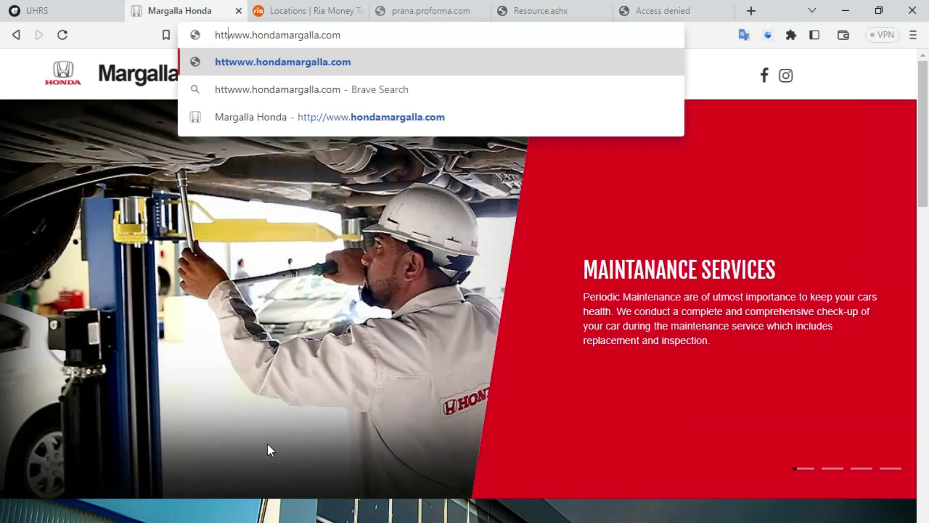
{"action": "type", "text": "ps"}
{"action": "type", "text": "://"}
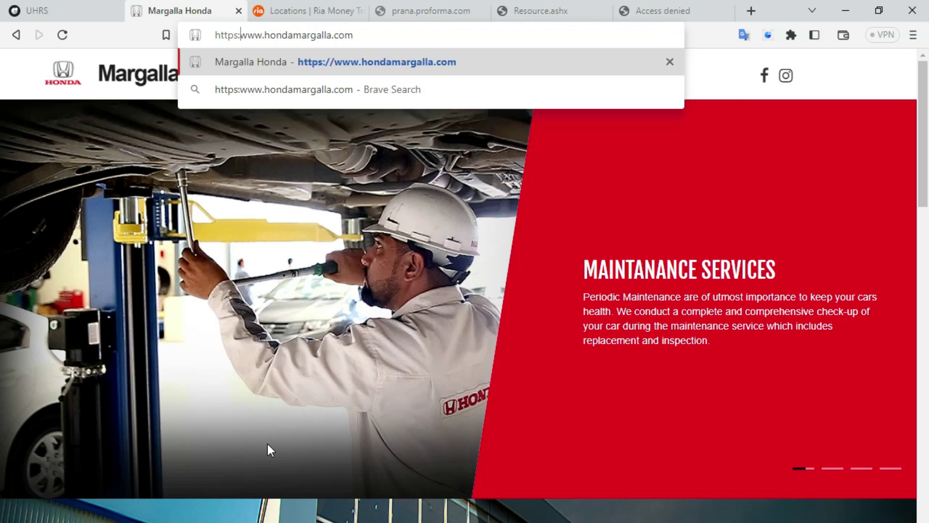
{"action": "key", "text": "Return"}
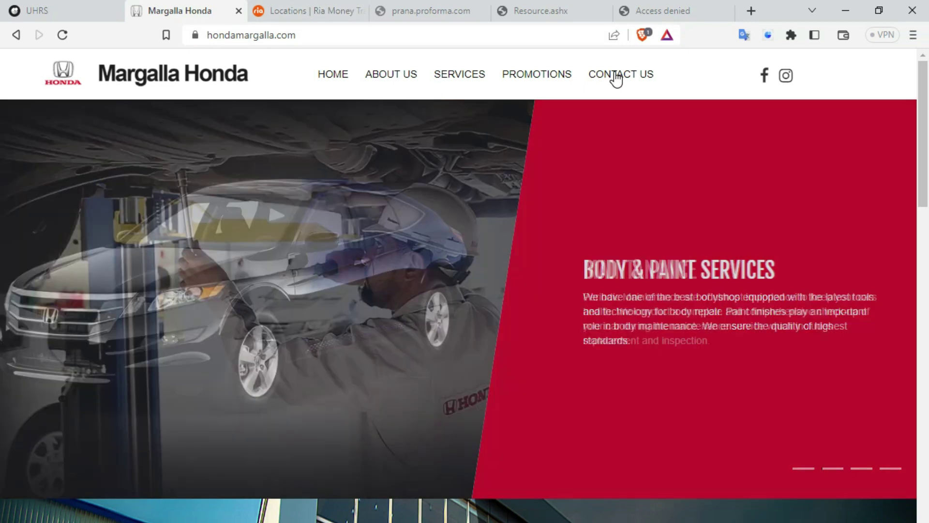
Step: Review the Contact Us page and copy its address hondamargalla.com/contact-us.html
{"action": "left_click", "coordinate": [615, 74]}
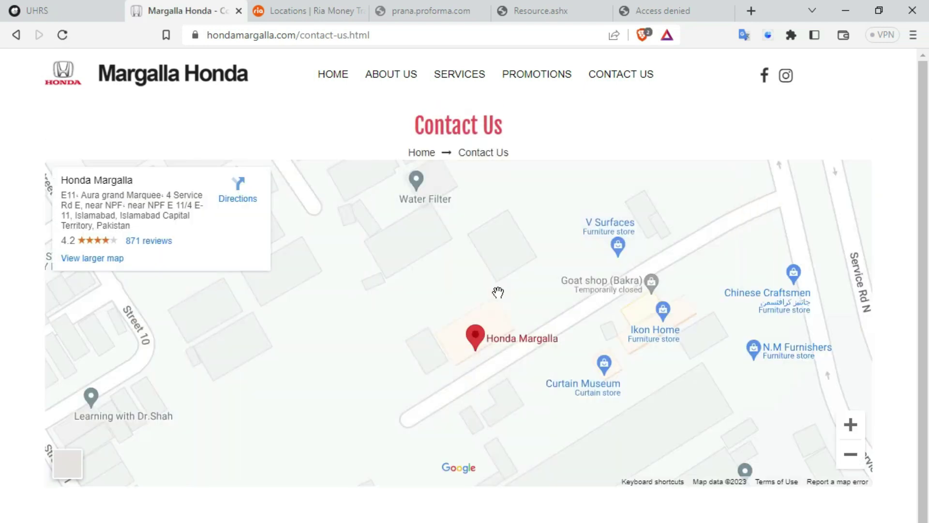
{"action": "scroll", "coordinate": [465, 309], "scroll_direction": "down", "scroll_amount": 3}
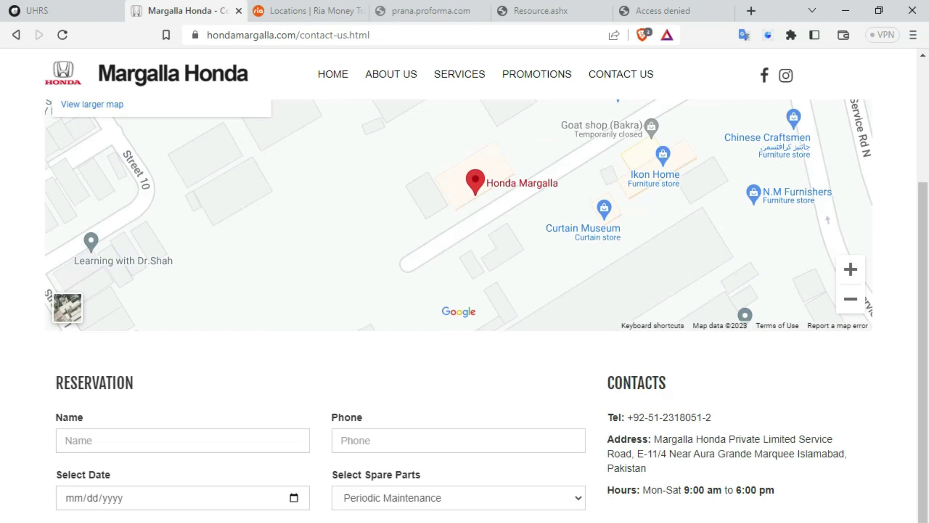
{"action": "scroll", "coordinate": [465, 310], "scroll_direction": "up", "scroll_amount": 3}
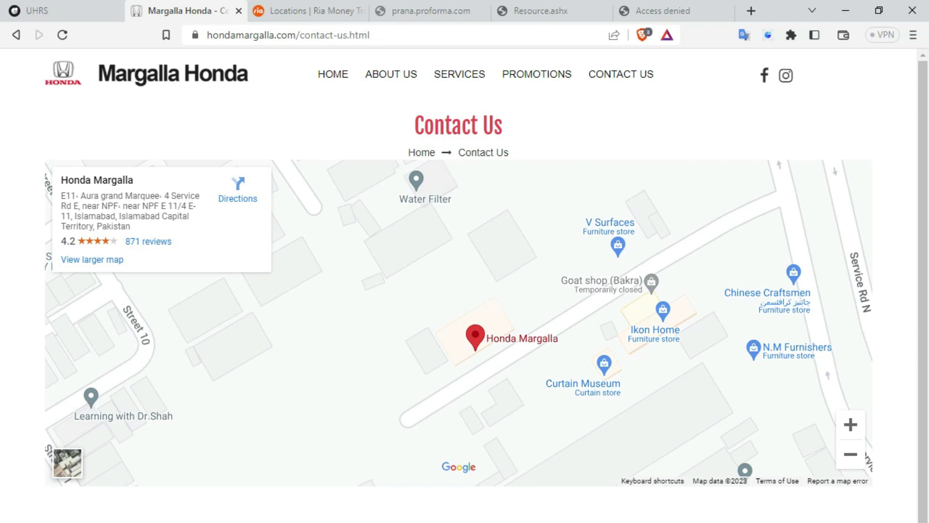
{"action": "left_click", "coordinate": [307, 35]}
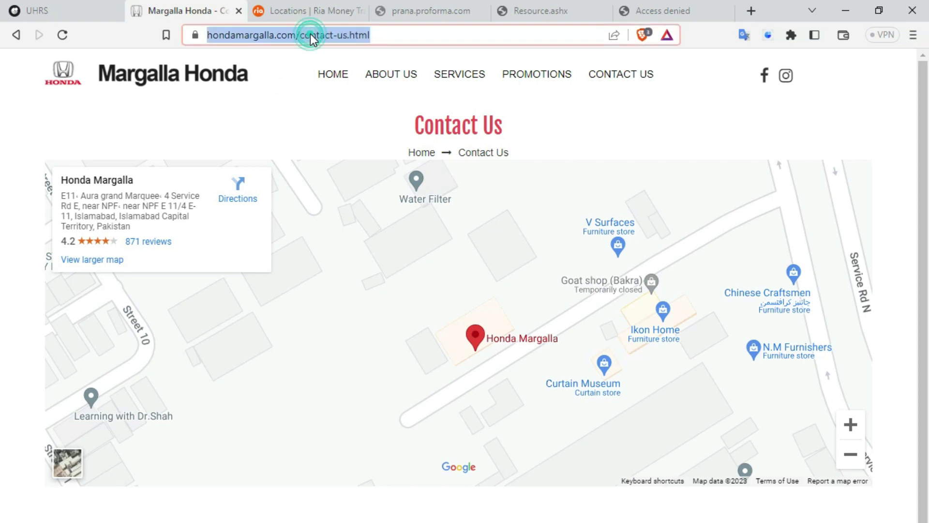
{"action": "right_click", "coordinate": [310, 35]}
{"action": "left_click", "coordinate": [346, 114]}
{"action": "left_click", "coordinate": [283, 121]}
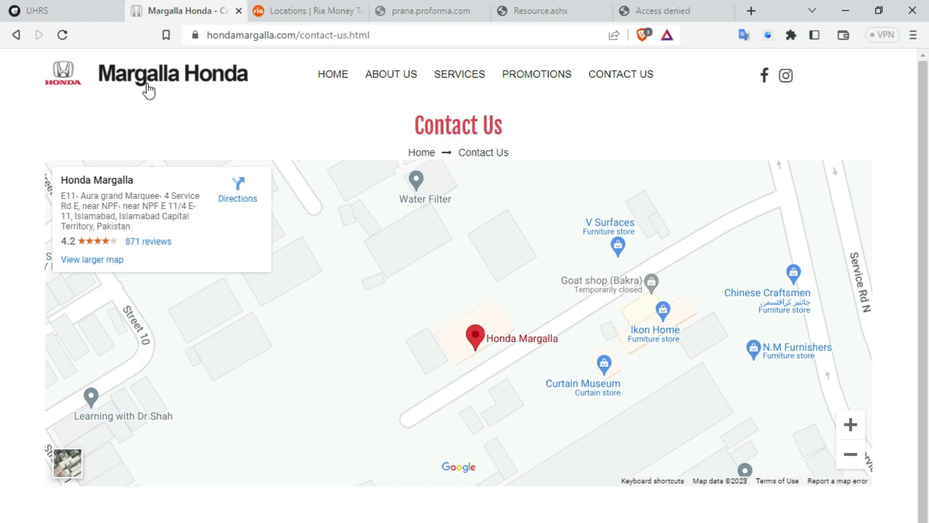
Step: Reload the Margalla Honda homepage via its logo, then reopen the austintexas.gov Pools & Splash Pads tab
{"action": "left_click", "coordinate": [148, 82]}
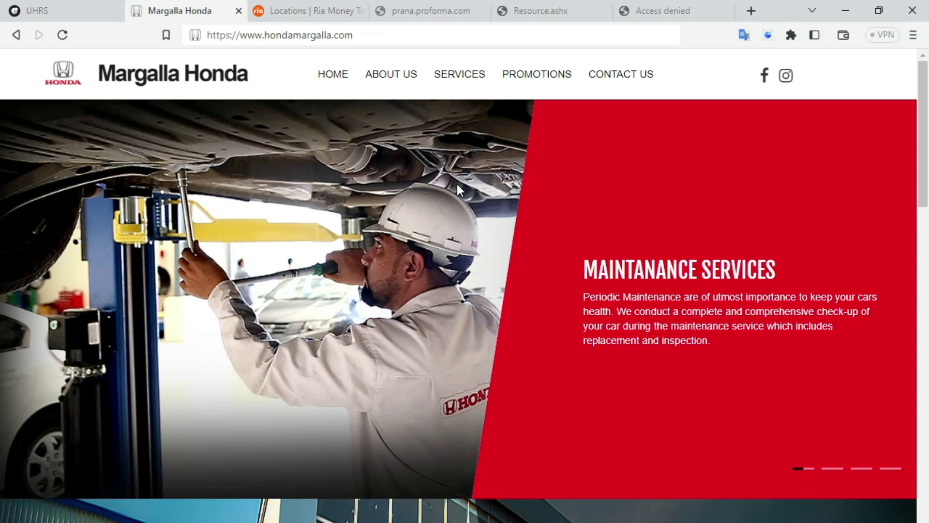
{"action": "key", "text": "ctrl+shift+t"}
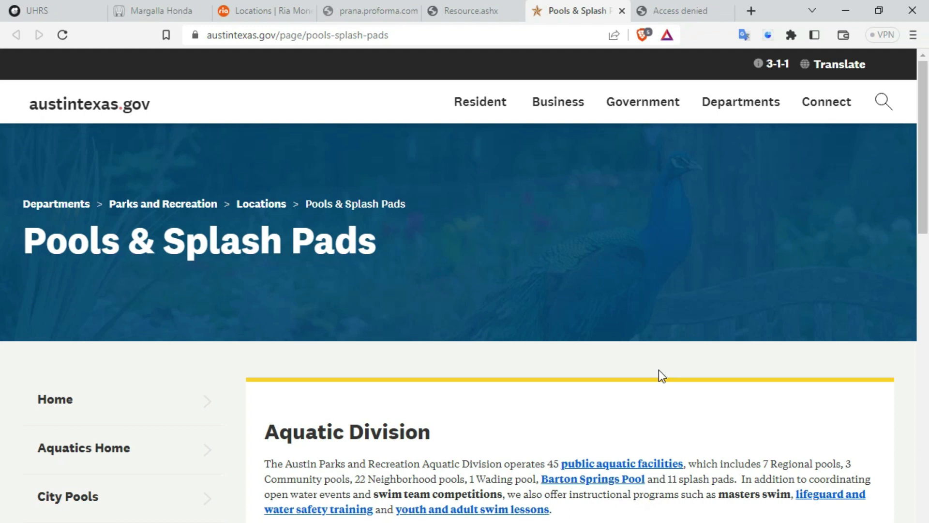
Step: Copy the address austintexas.gov/page/pools-splash-pads from Brave's address bar
{"action": "left_click", "coordinate": [352, 35]}
{"action": "right_click", "coordinate": [350, 34]}
{"action": "left_click", "coordinate": [387, 117]}
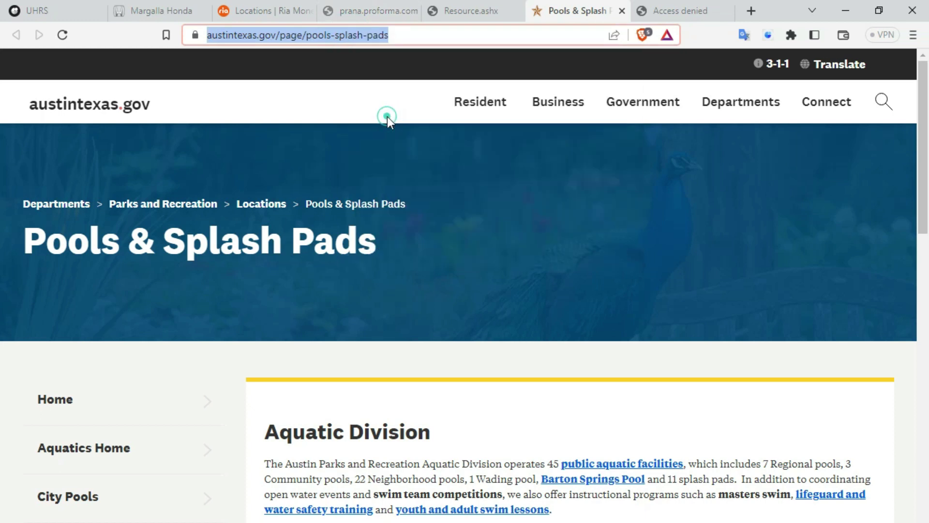